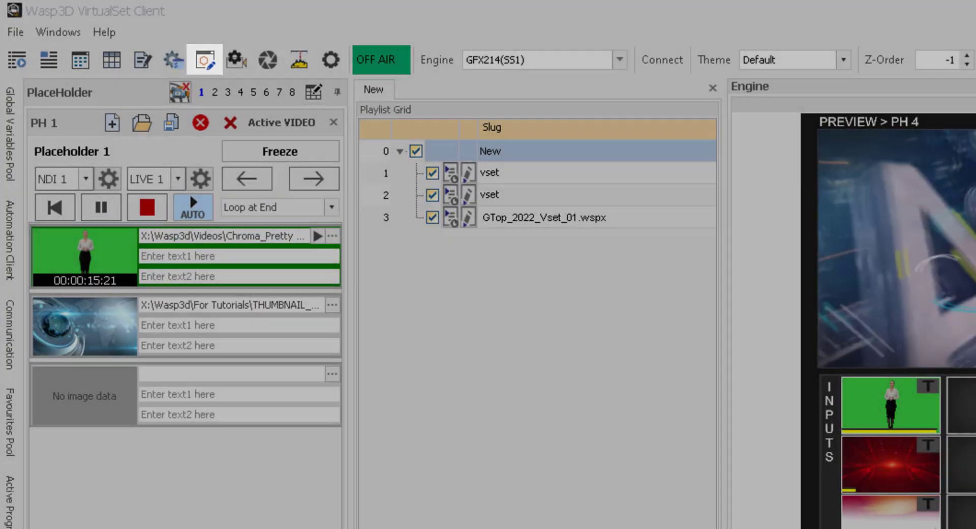
Switch to the Scene Tool layout and load the template Set 1.wspx from the Trackless Set folder into it.
click(204, 59)
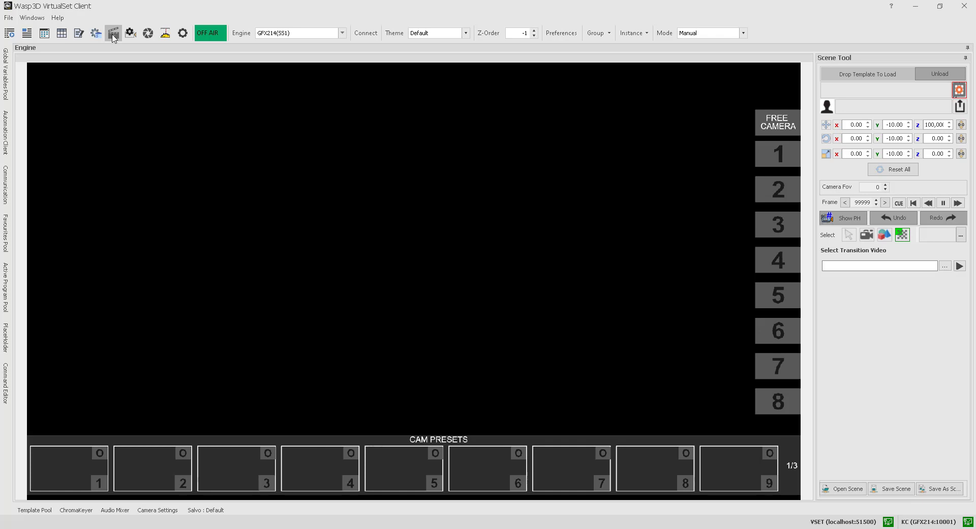
click(114, 35)
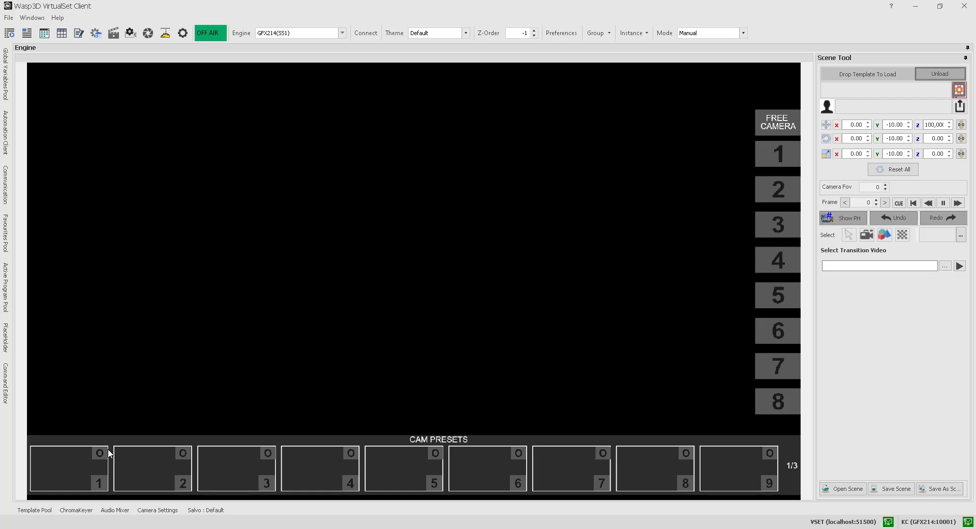
click(46, 512)
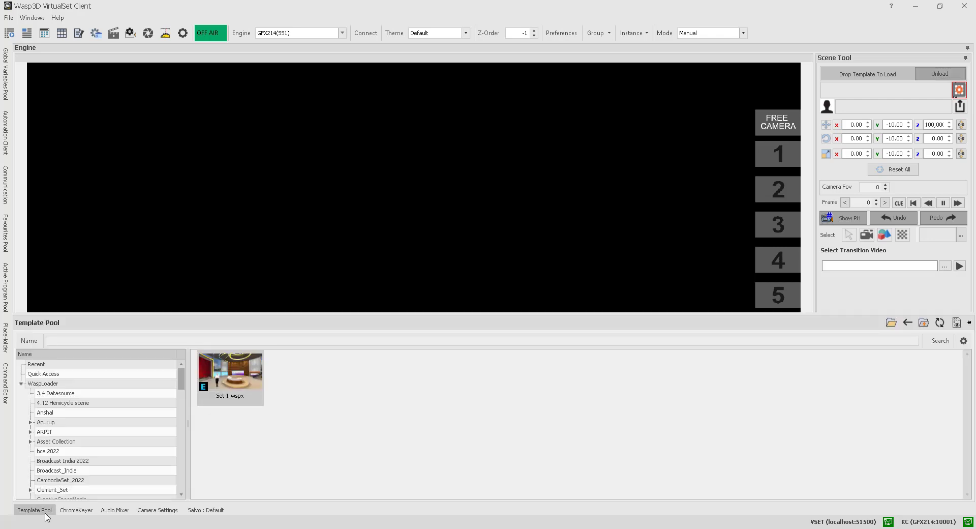
scroll(187, 398, down, 1)
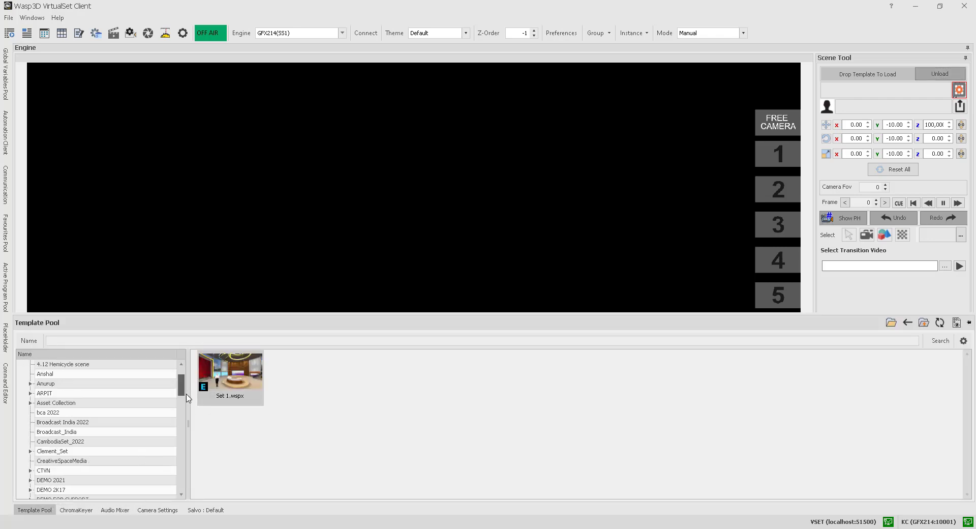
drag(186, 394, 190, 480)
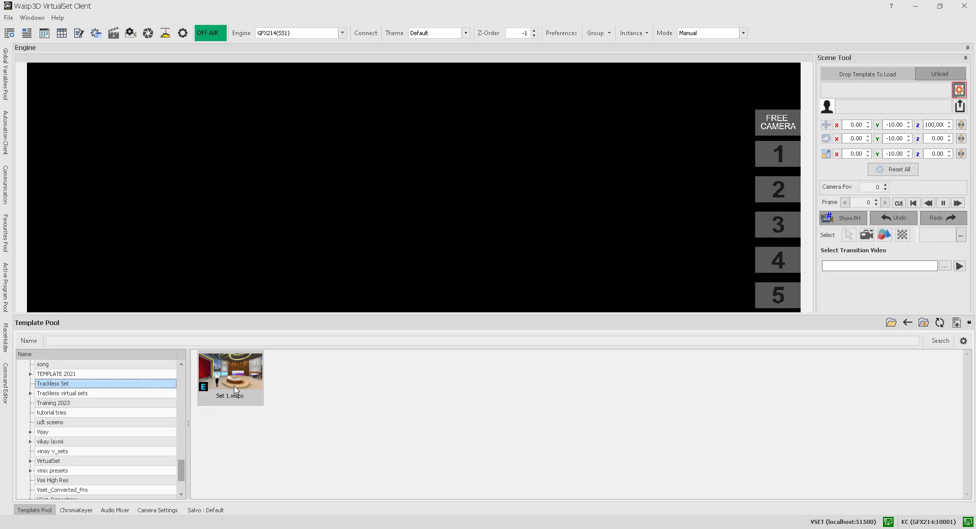
click(234, 382)
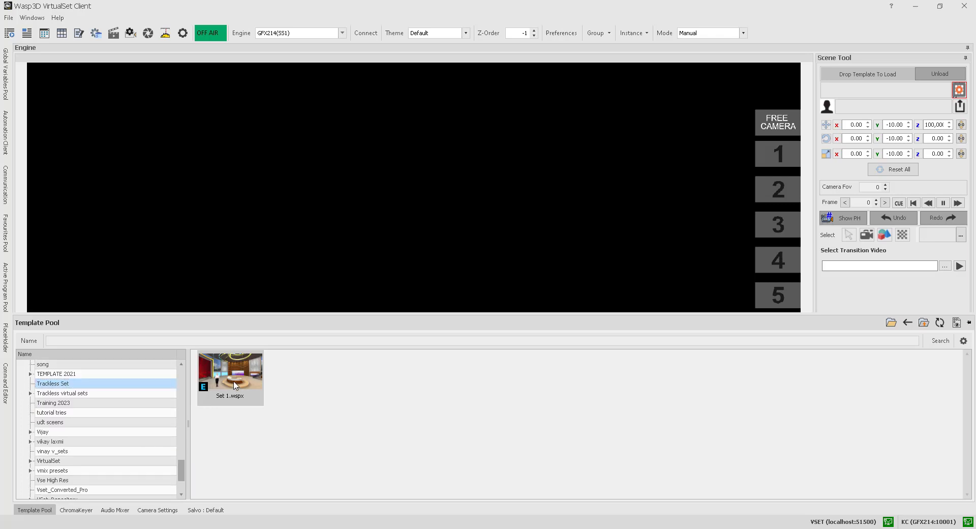
drag(235, 387, 856, 93)
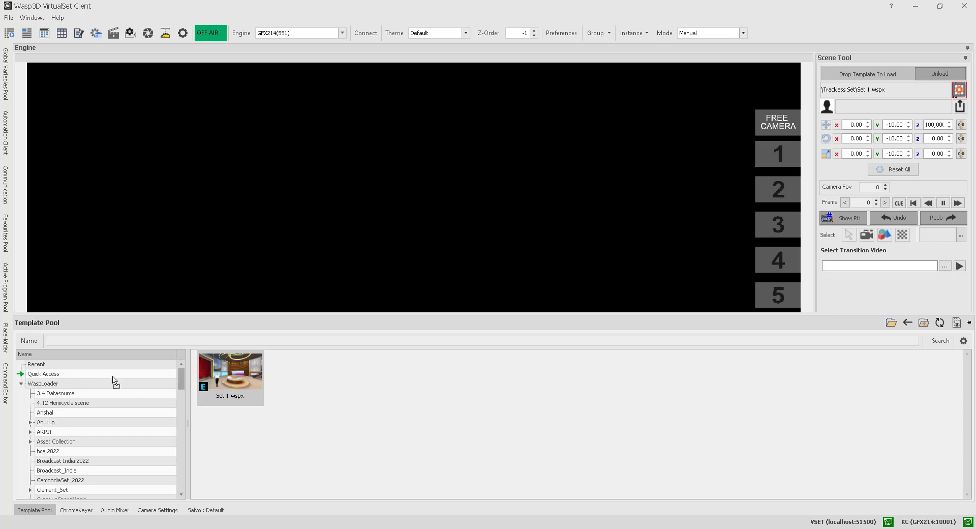
Add the Set 1.wspx template to Quick Access and go to the Recent templates.
click(113, 378)
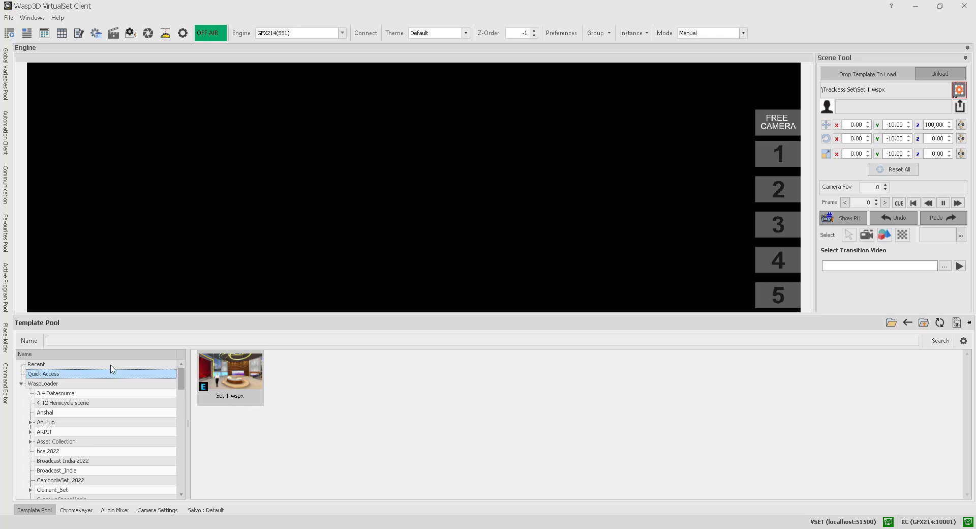
click(113, 364)
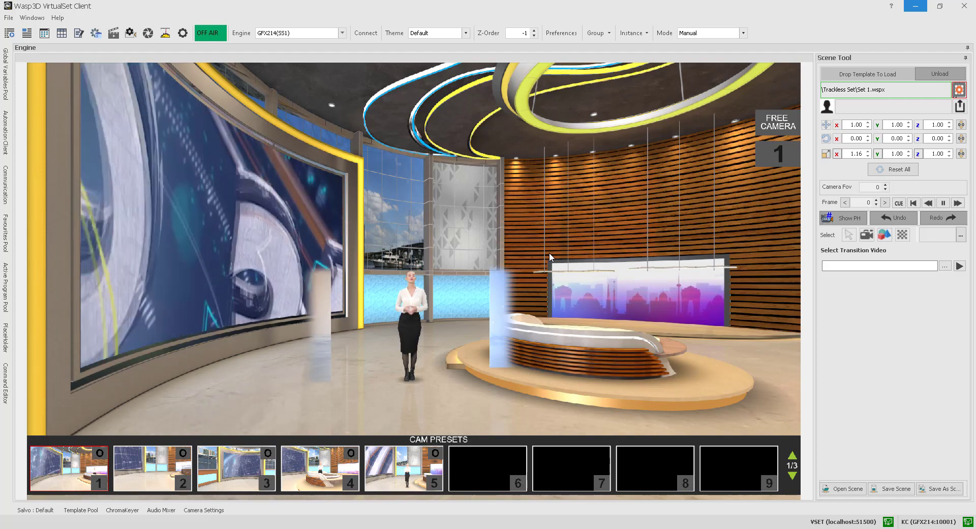
Select the Talent_grp object and reposition it to X about -406 and Z about -1,962.
click(960, 236)
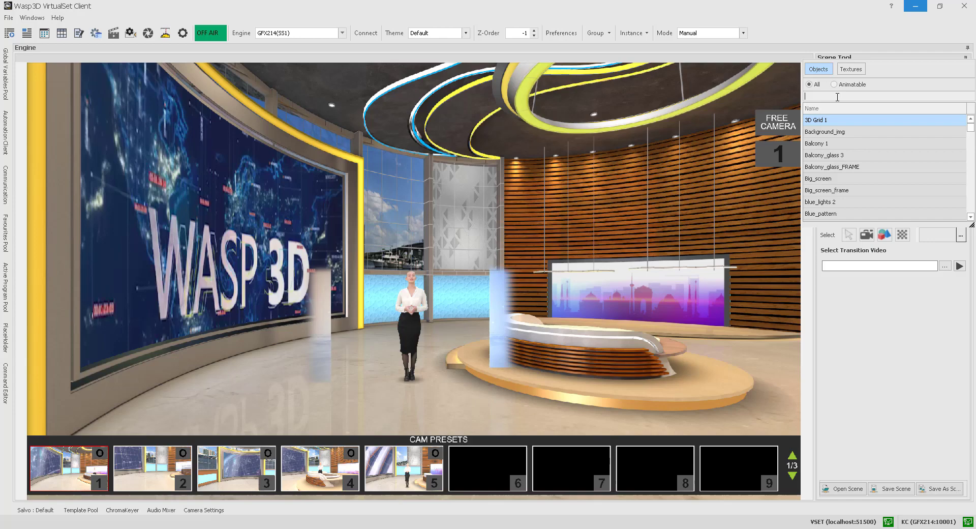
text(talen)
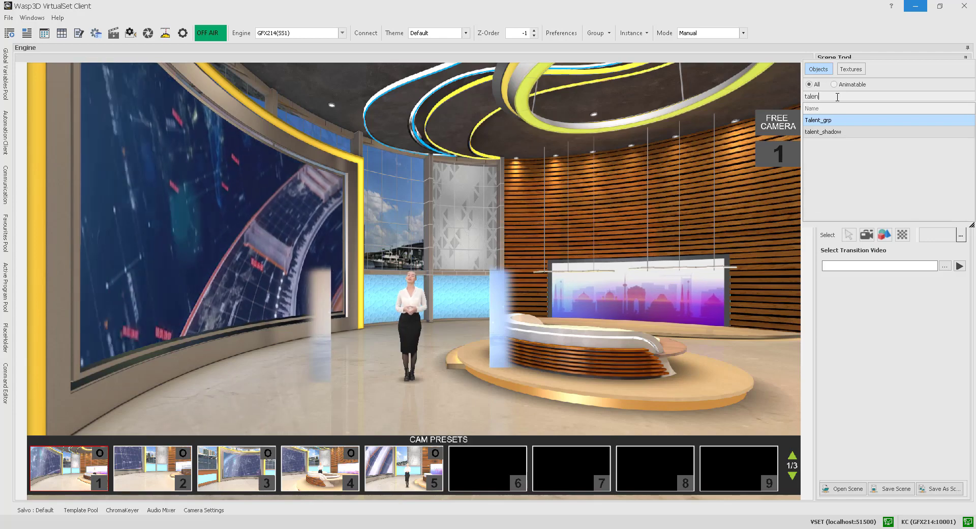
click(846, 121)
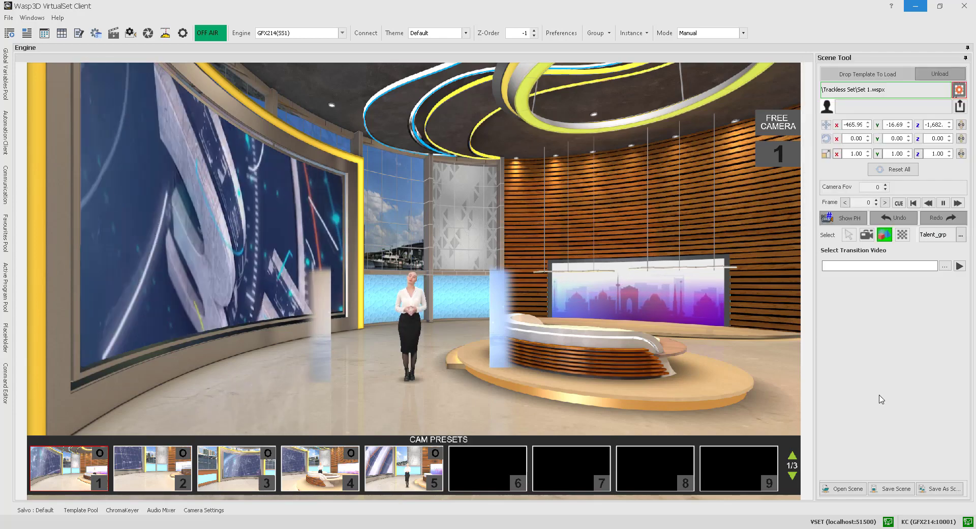
click(856, 125)
scroll(856, 125, down, 4)
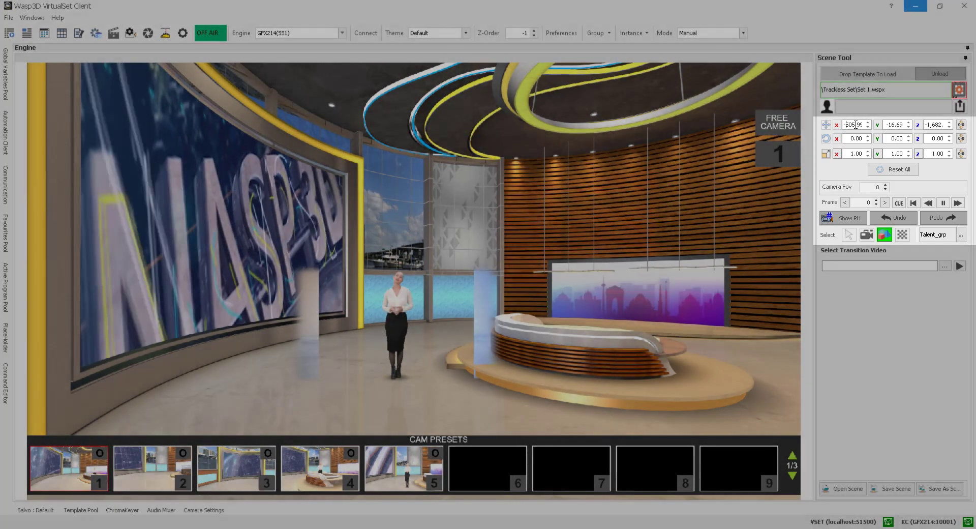
scroll(855, 124, up, 10)
scroll(931, 124, down, 20)
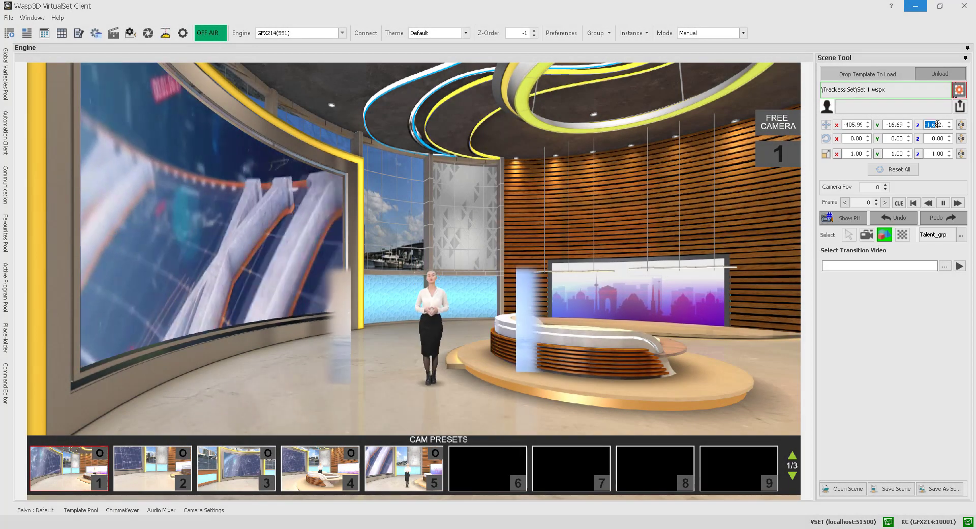
scroll(937, 124, down, 3)
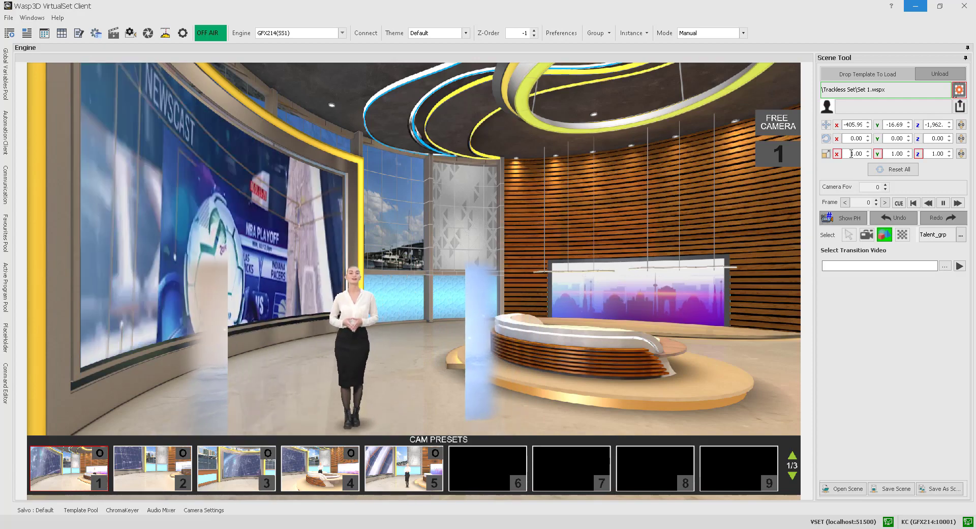
Try scaling the talent group uniformly, ending with a scale of 1.00 on all axes.
scroll(852, 153, up, 11)
scroll(851, 154, down, 16)
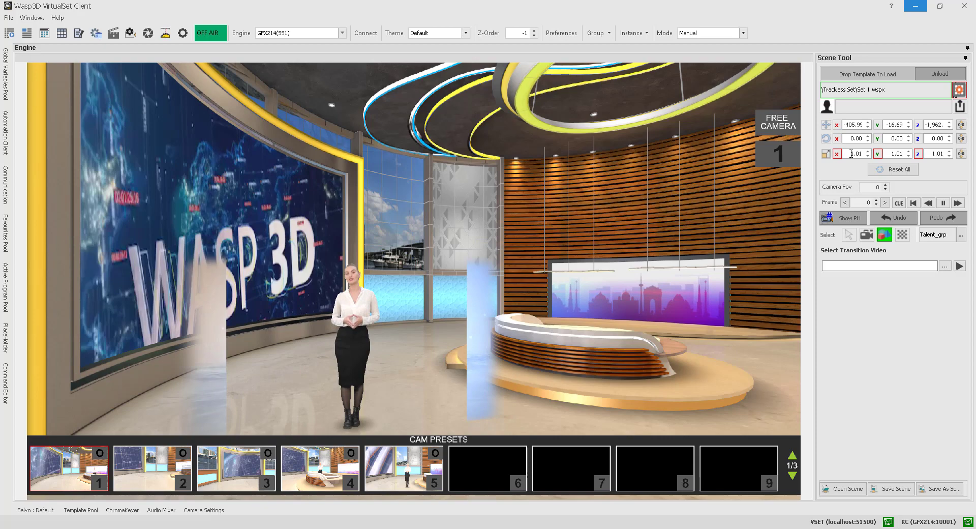
scroll(851, 154, up, 5)
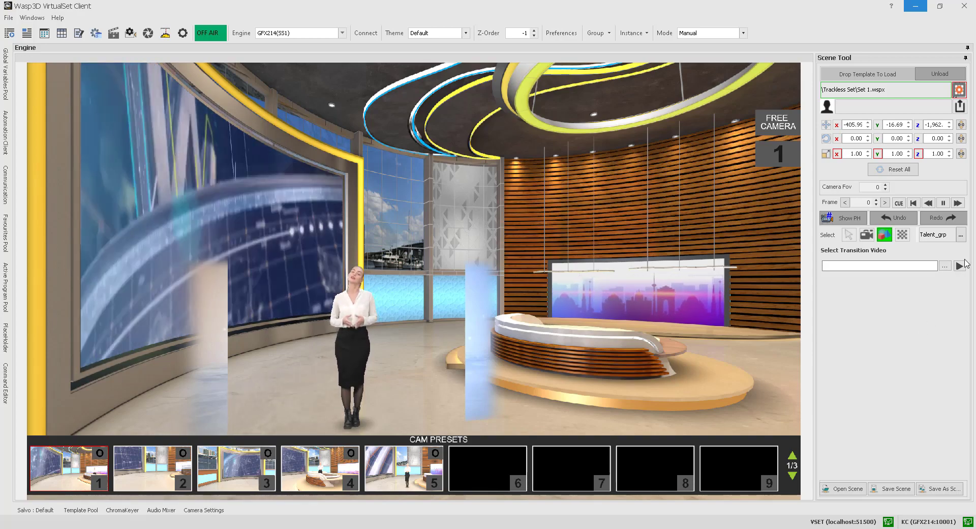
Select the mask1 texture and set its X scale to 1.60 to crop the sides of the talent video.
click(960, 235)
click(853, 69)
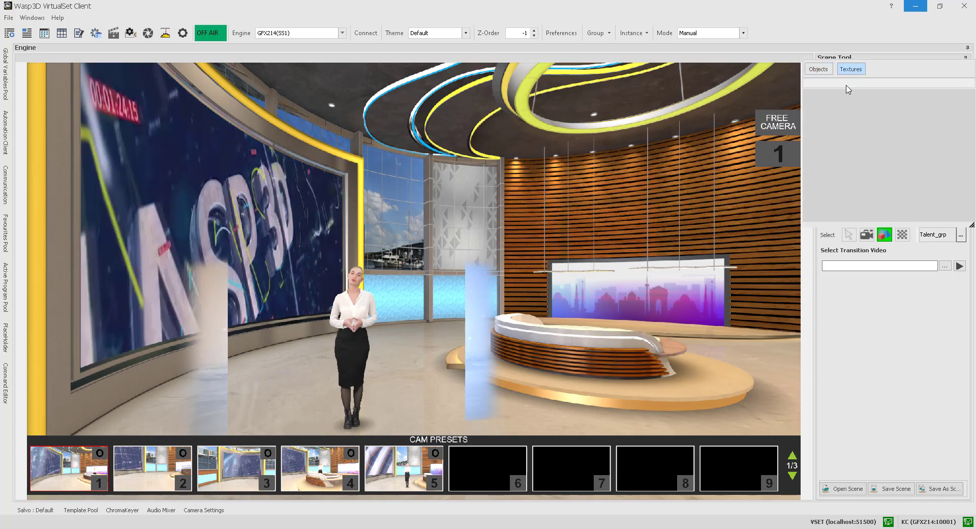
text(mask)
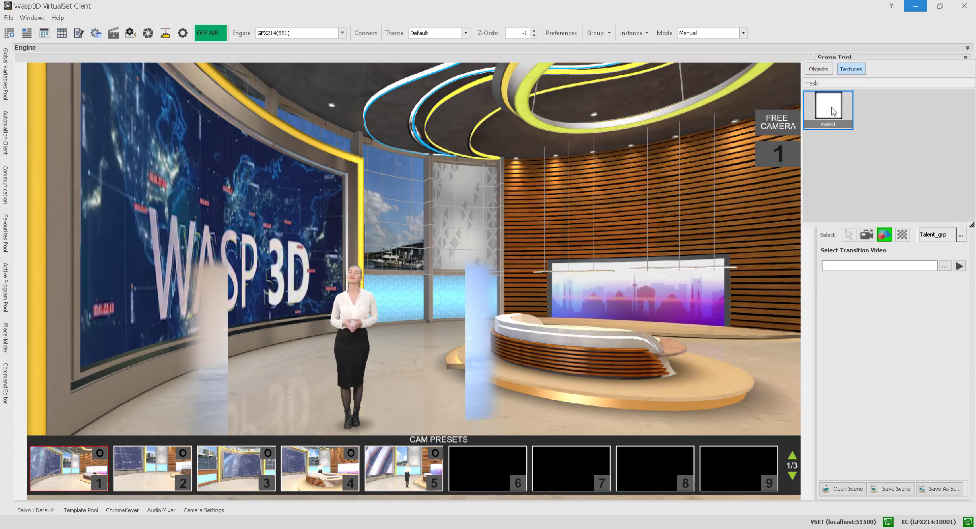
double_click(828, 108)
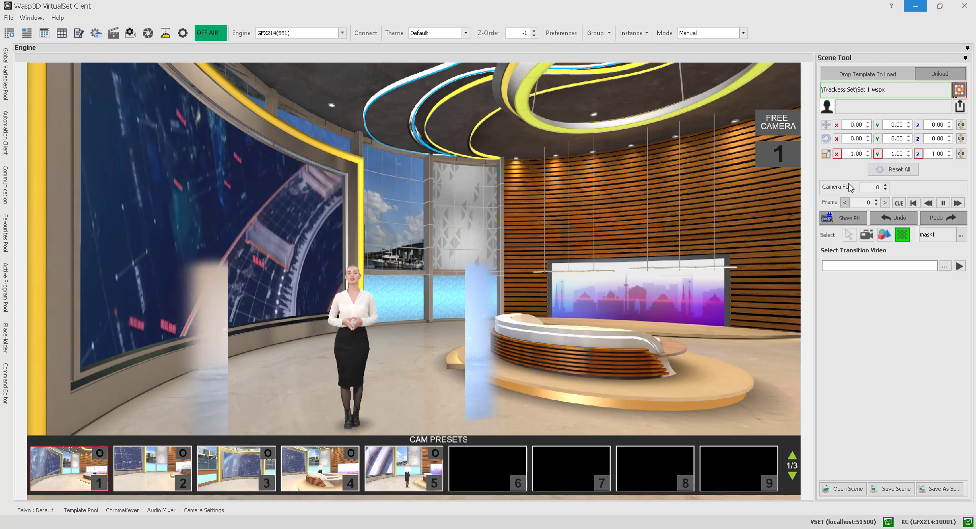
scroll(852, 154, up, 5)
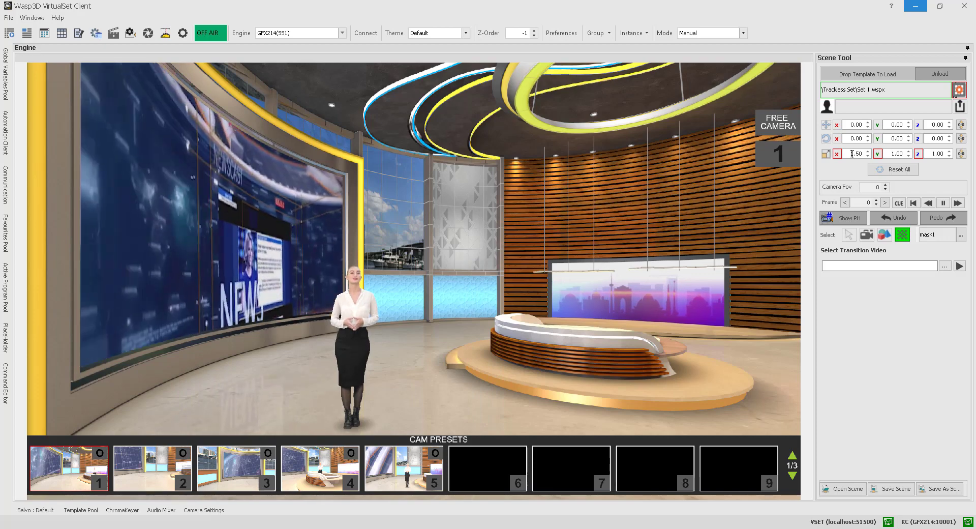
scroll(852, 153, up, 1)
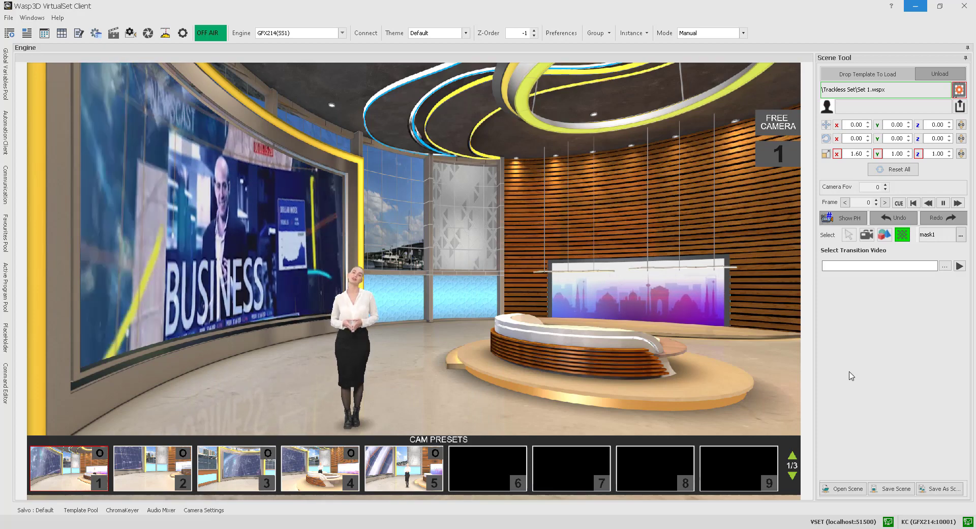
Open the ChromaKeyer, keep it pinned below the preview, and show the live unkeyed camera image.
click(122, 510)
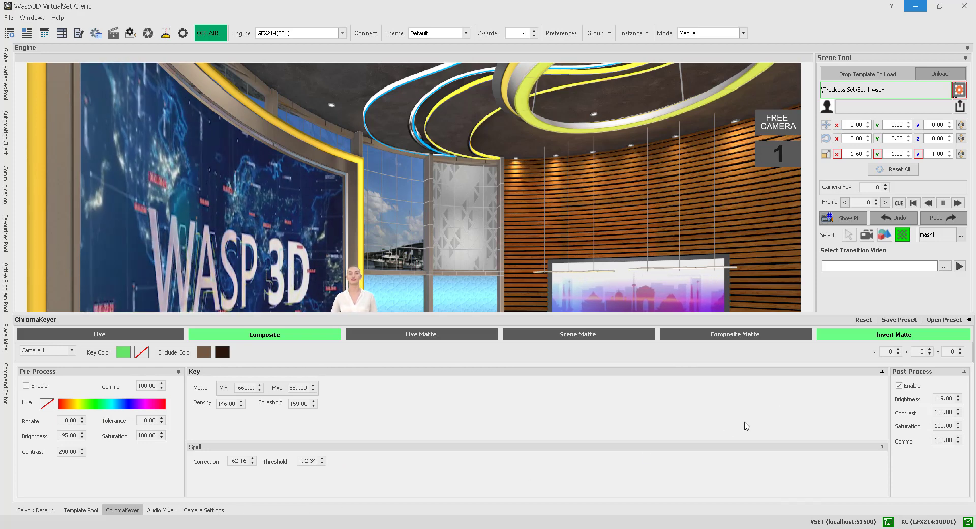
click(969, 320)
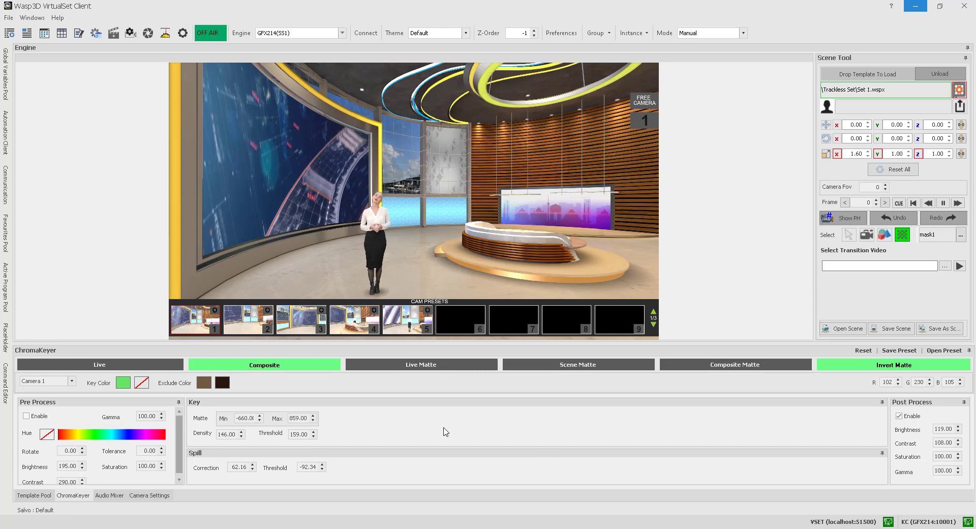
click(142, 370)
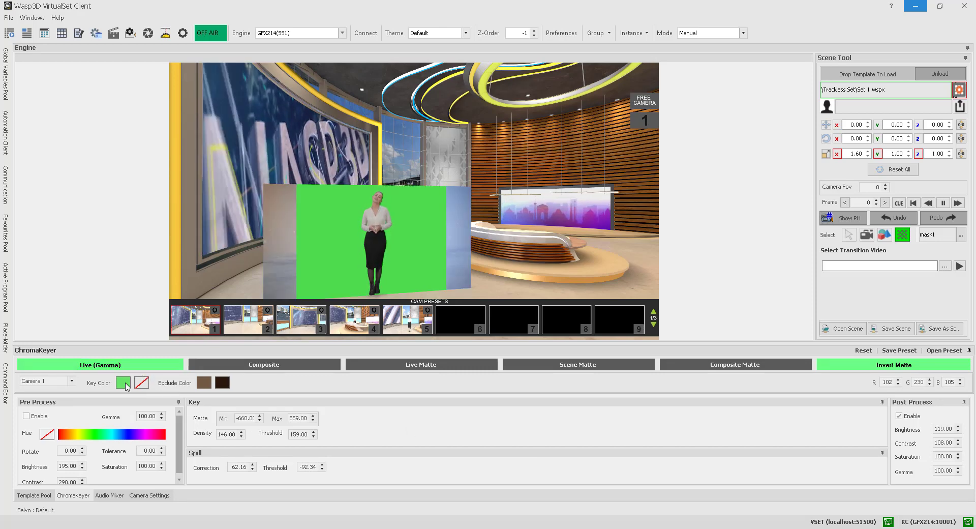
Sample both key colours from the green backdrop behind the presenter and return to the composite view.
click(123, 383)
click(344, 272)
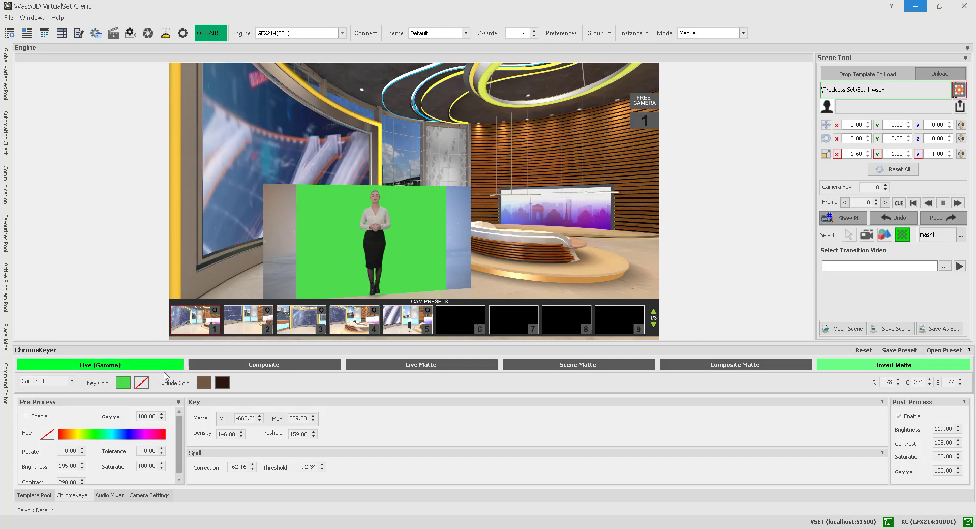
click(145, 383)
click(306, 295)
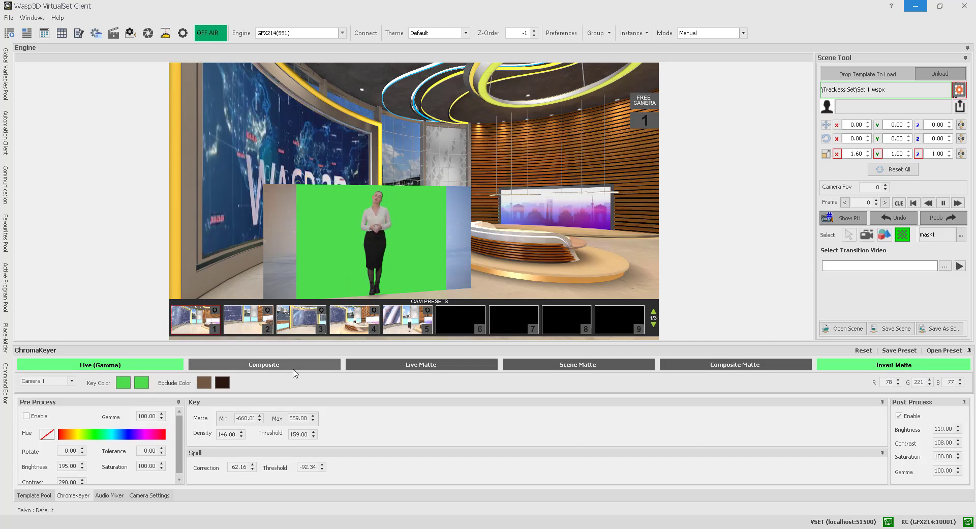
click(293, 366)
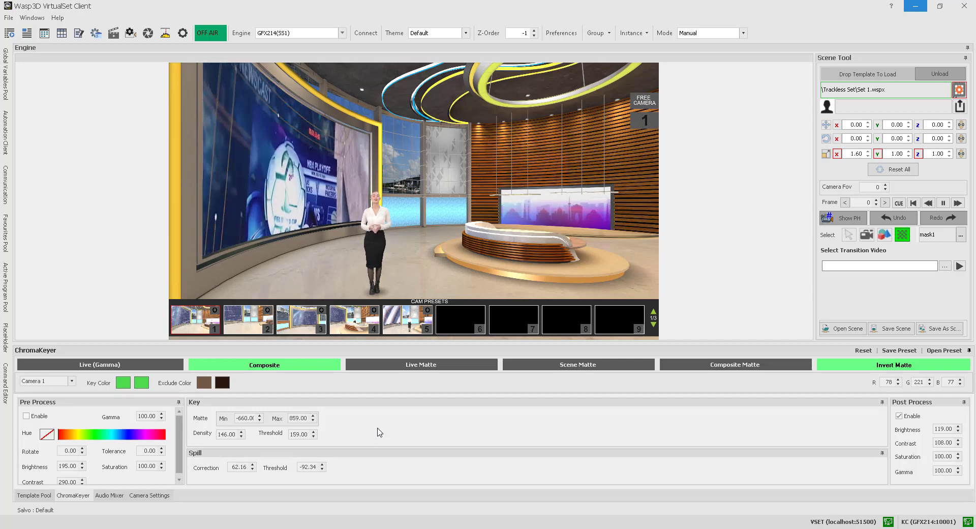
Enable the keyer's Pre Process settings, try a gamma of 310, and set gamma back to 100.
click(26, 416)
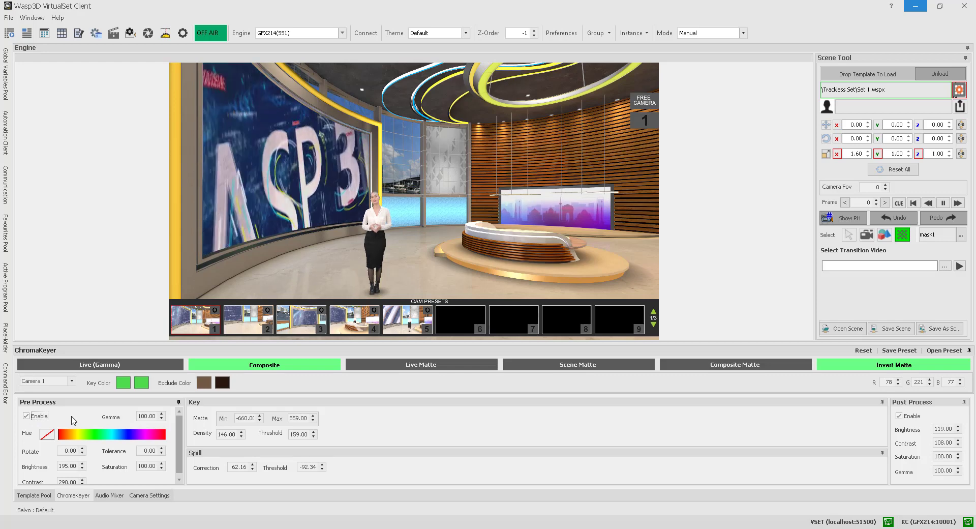
click(146, 417)
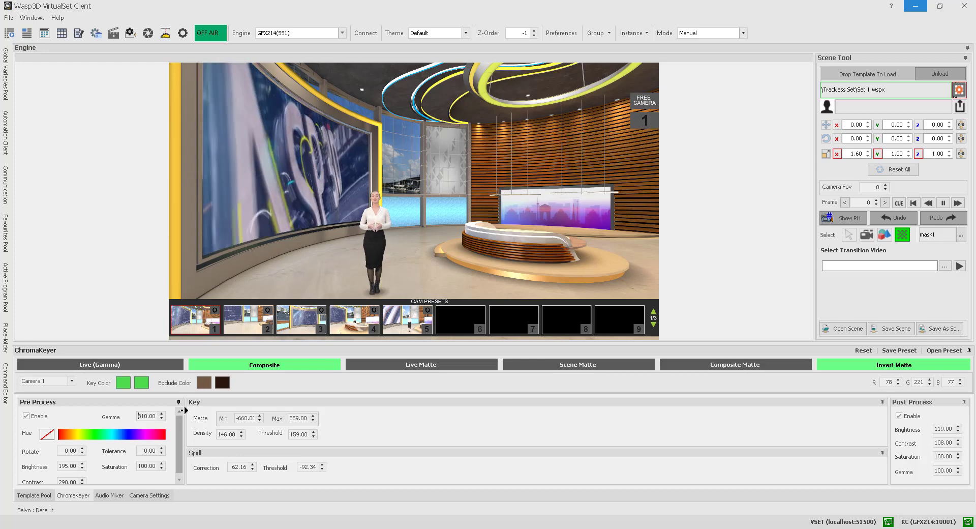
double_click(146, 415)
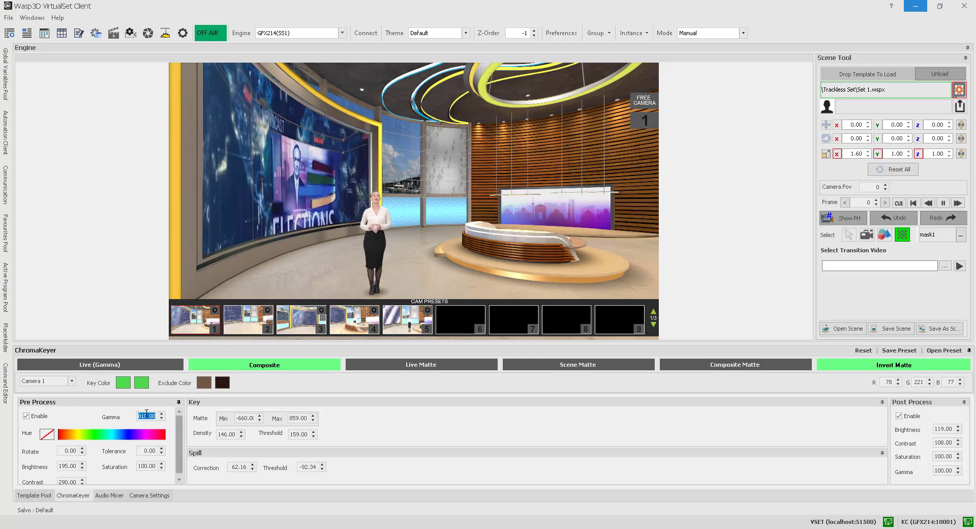
text(100)
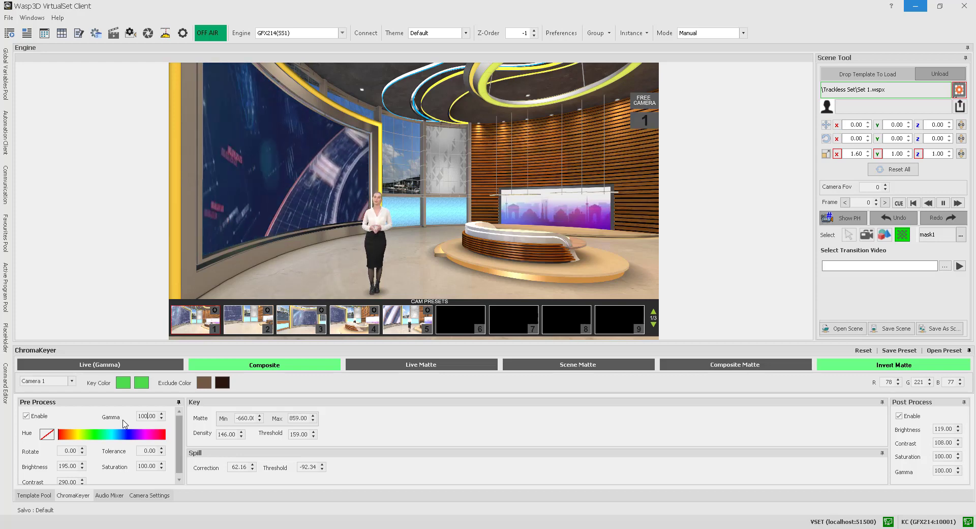
Sample the Pre Process hue from the presenter's face and set its rotation to 110.
click(47, 433)
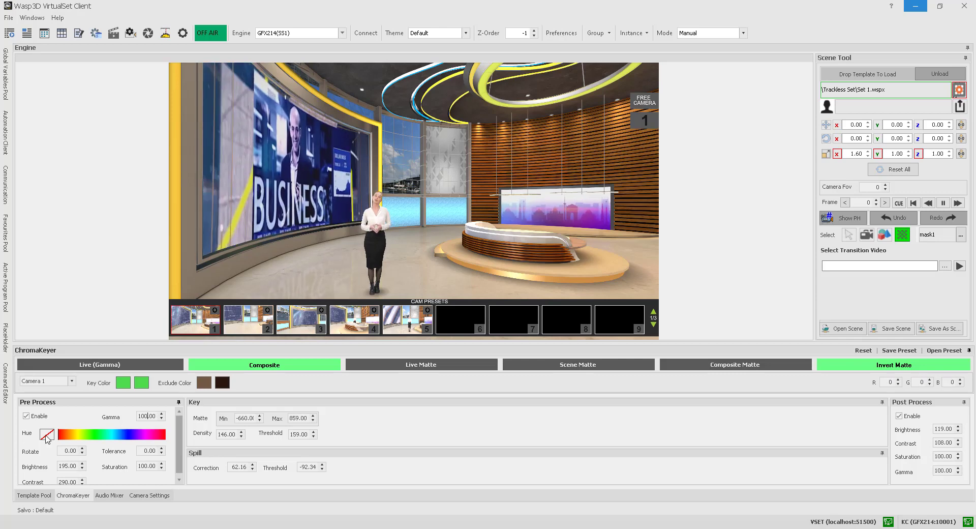
click(375, 198)
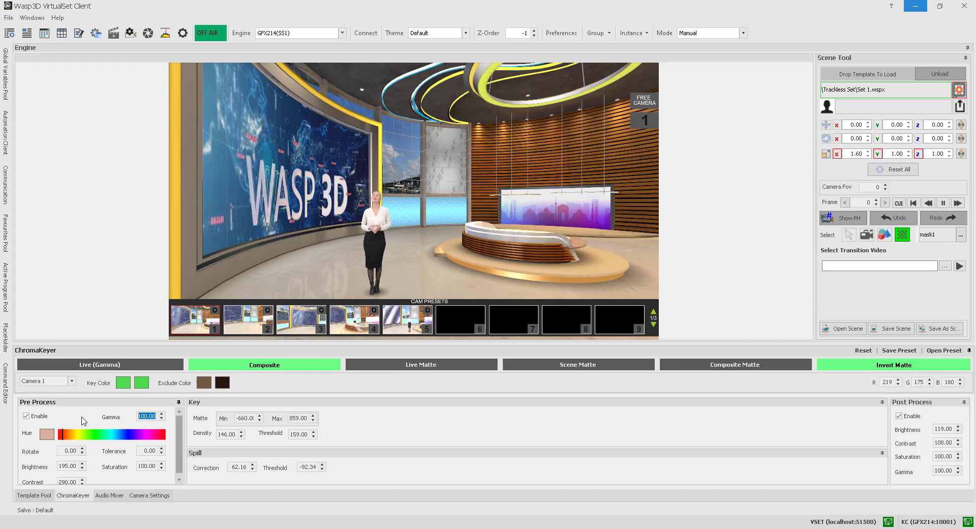
click(72, 451)
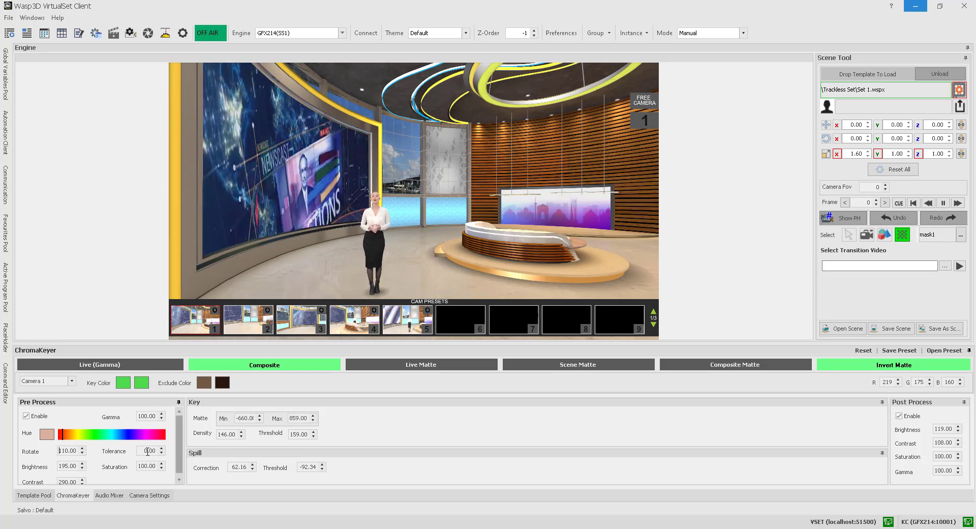
Try a Pre Process tolerance of 40, reset it to 0, and set brightness to 1,000, saturation to 200 and contrast to 280.
scroll(147, 452, up, 3)
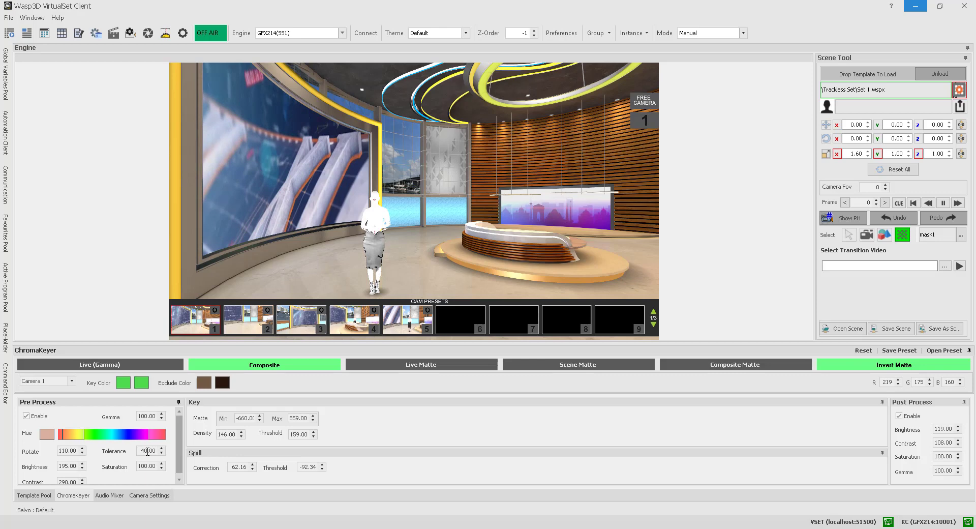
scroll(148, 451, down, 3)
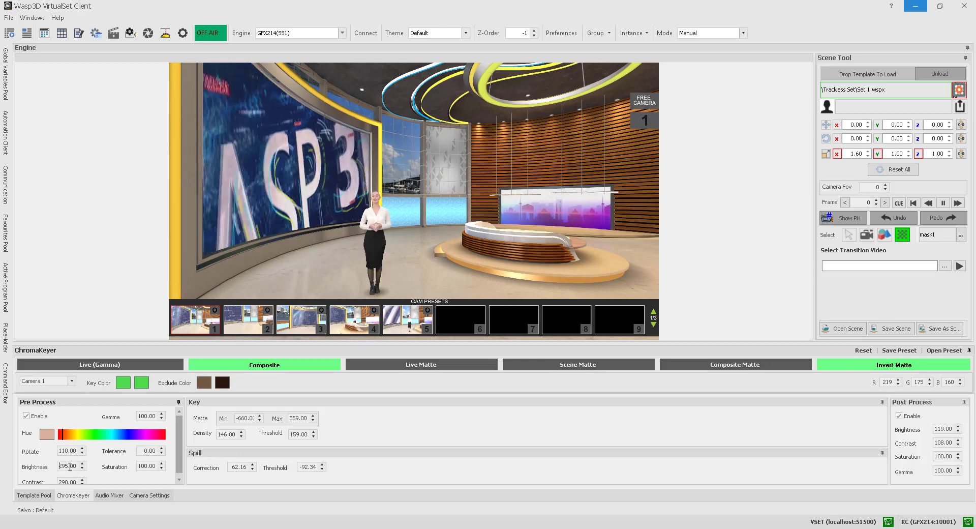
scroll(70, 467, up, 10)
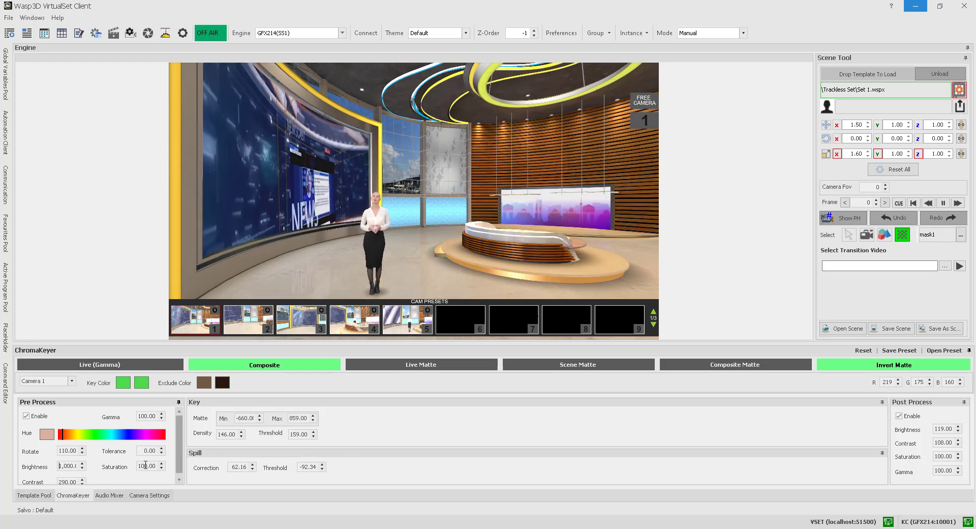
drag(145, 464, 152, 464)
mouse_move(67, 481)
mouse_down()
mouse_move(82, 479)
mouse_move(61, 479)
mouse_up()
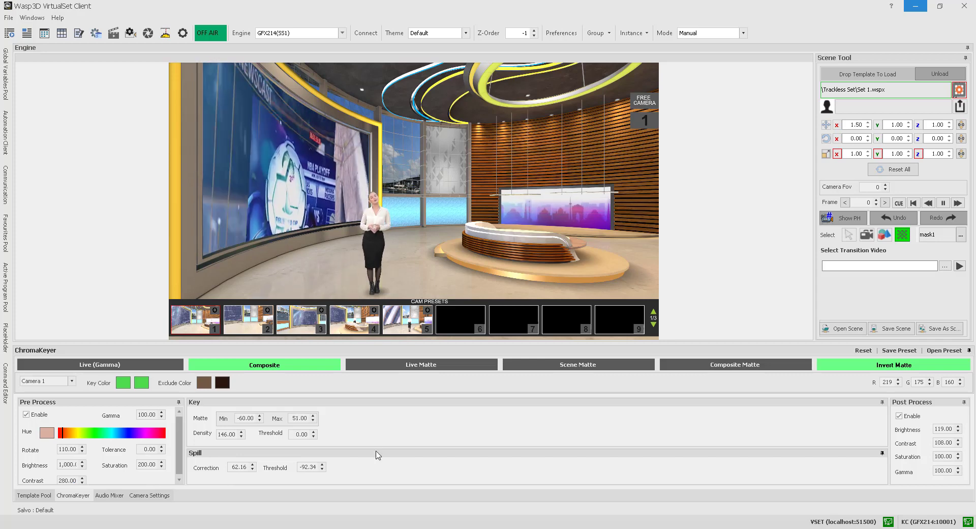
Show the live matte and set the key's matte minimum to -130 and maximum to 587.
click(375, 364)
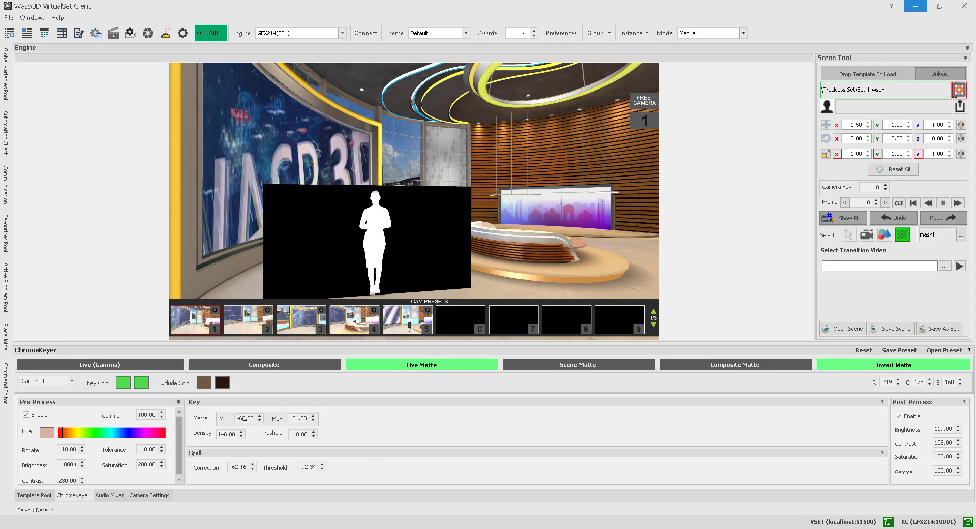
mouse_move(245, 416)
mouse_down()
mouse_move(260, 416)
mouse_move(249, 416)
mouse_up()
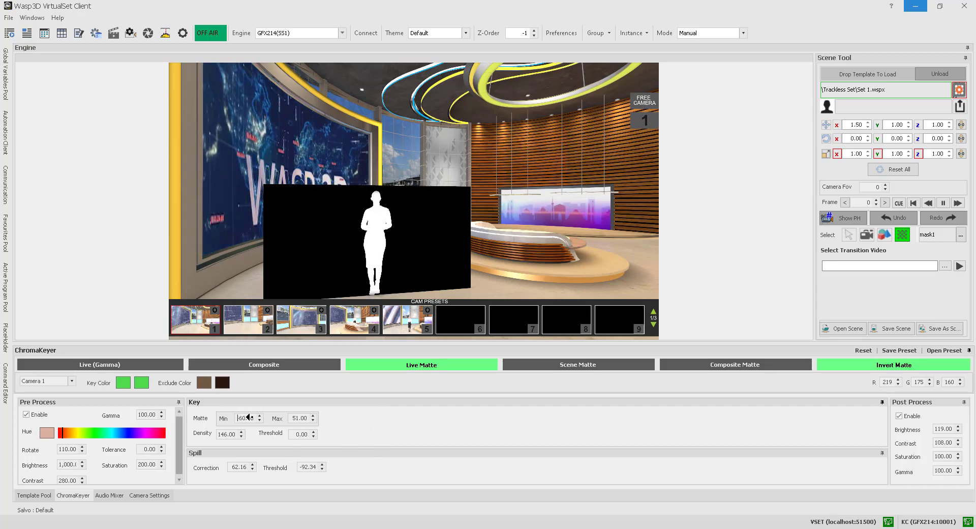
text(2)
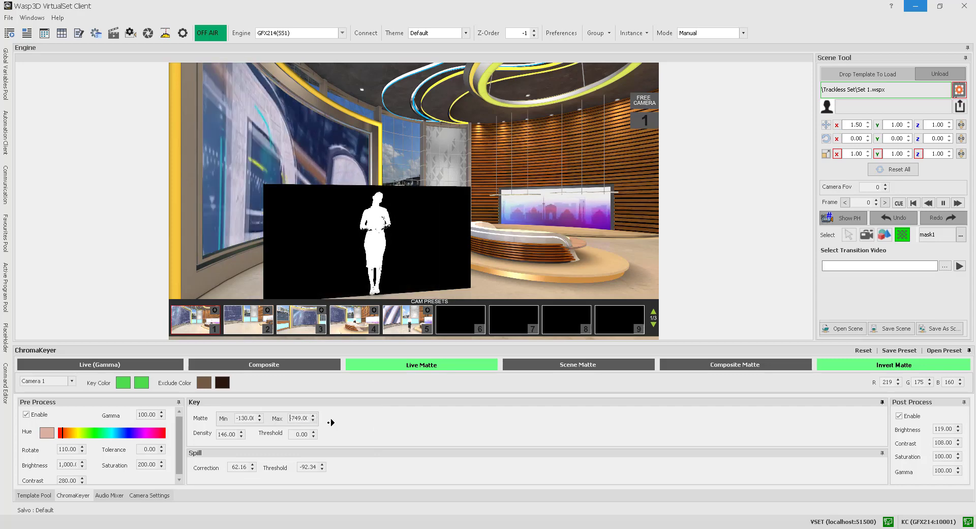
drag(334, 420, 339, 421)
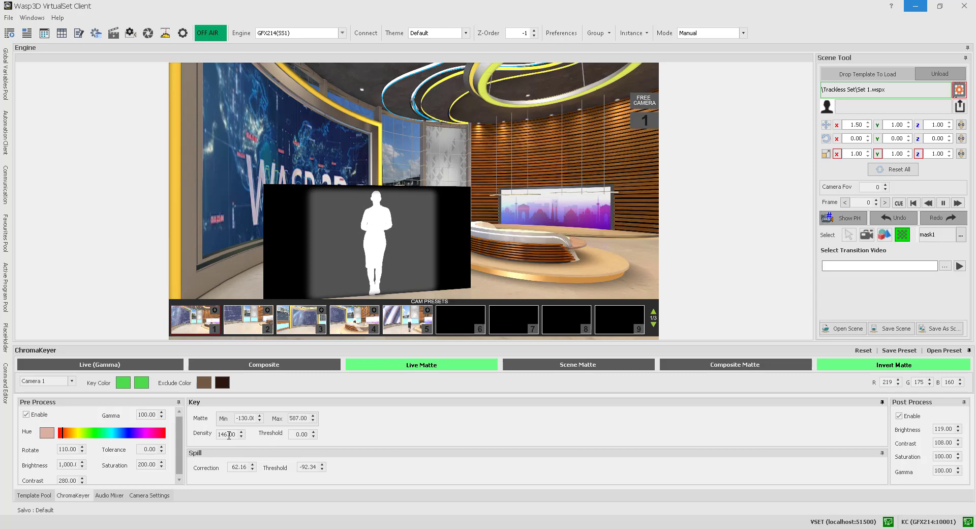
Set the key density to 136 and its threshold to 40, and return to the composite view.
scroll(228, 436, down, 10)
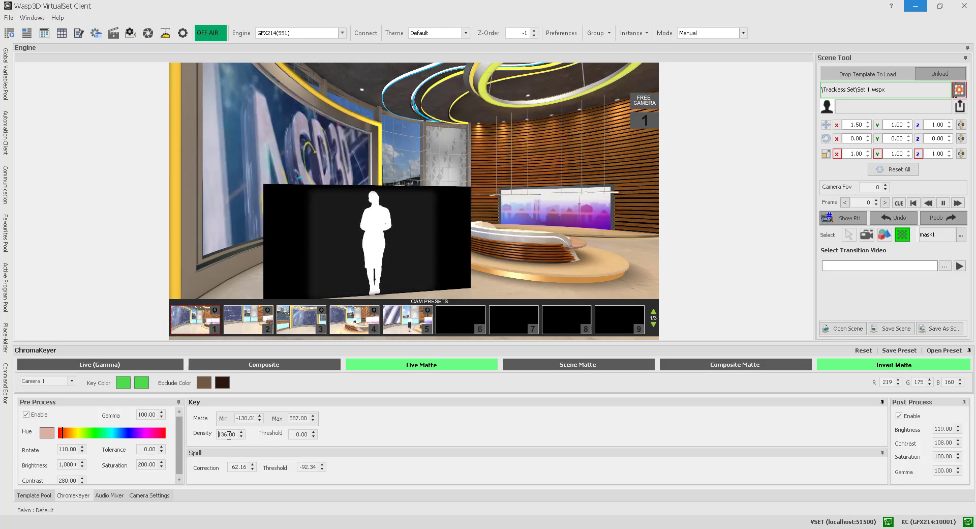
click(298, 432)
scroll(298, 432, up, 10)
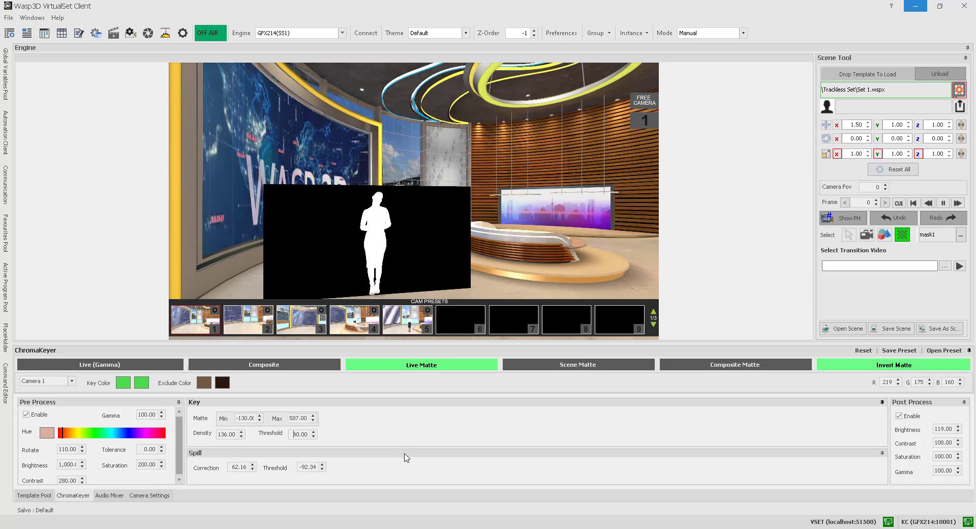
click(294, 367)
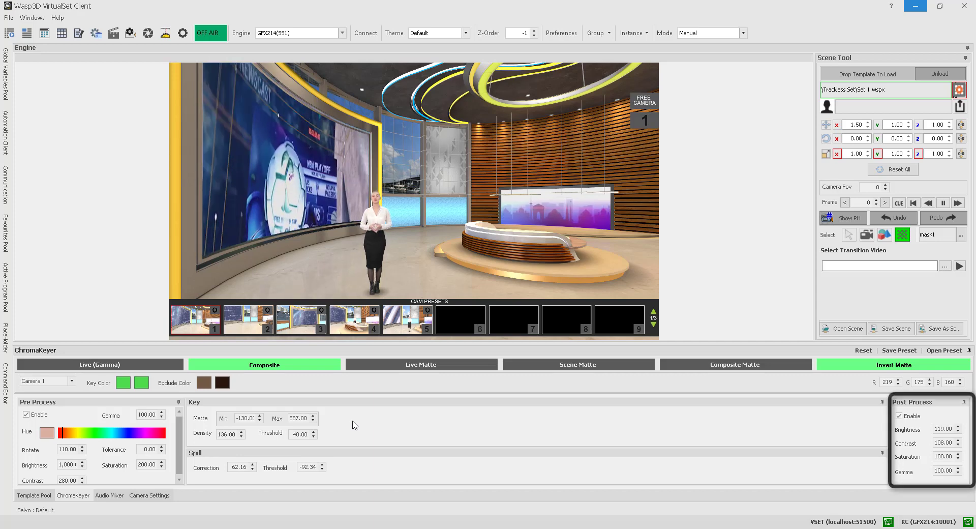
Save the current chroma keyer settings as a preset named Chroma_2.
click(899, 350)
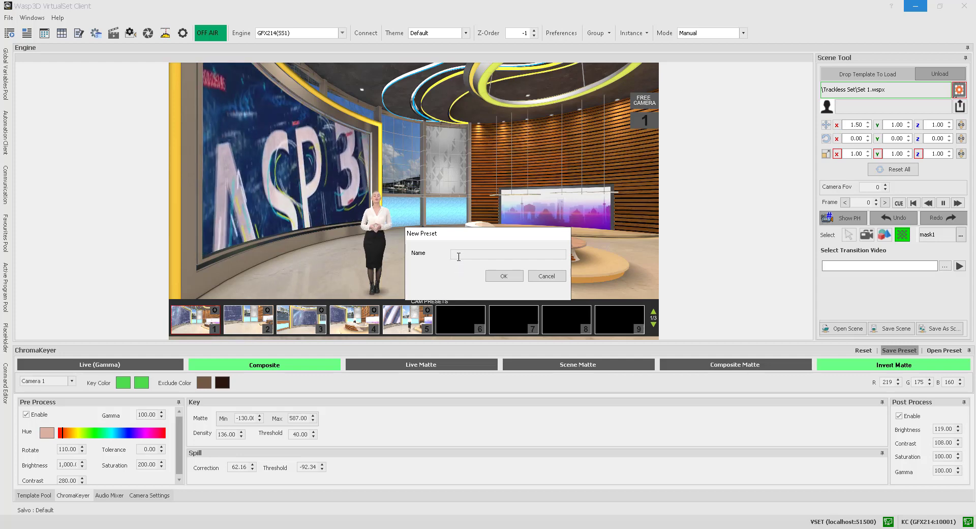
text(Chroma)
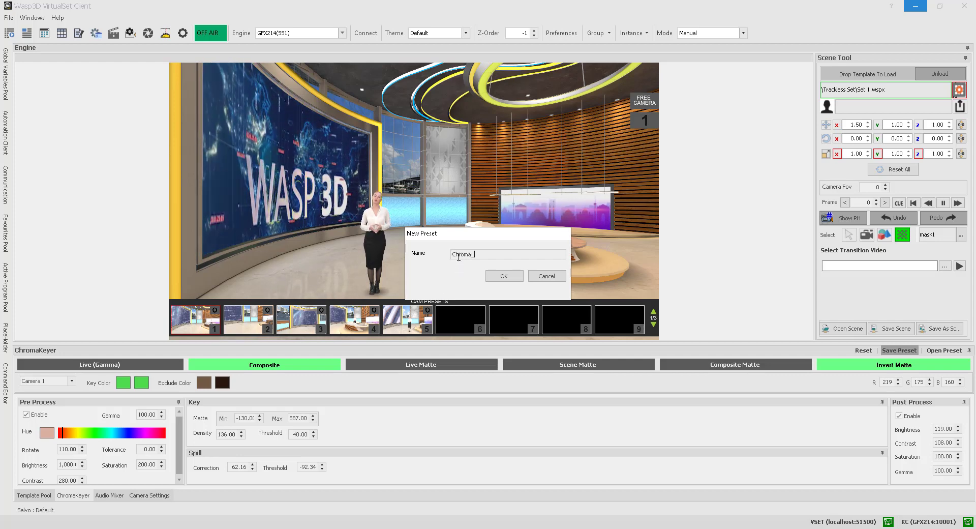
text(_1)
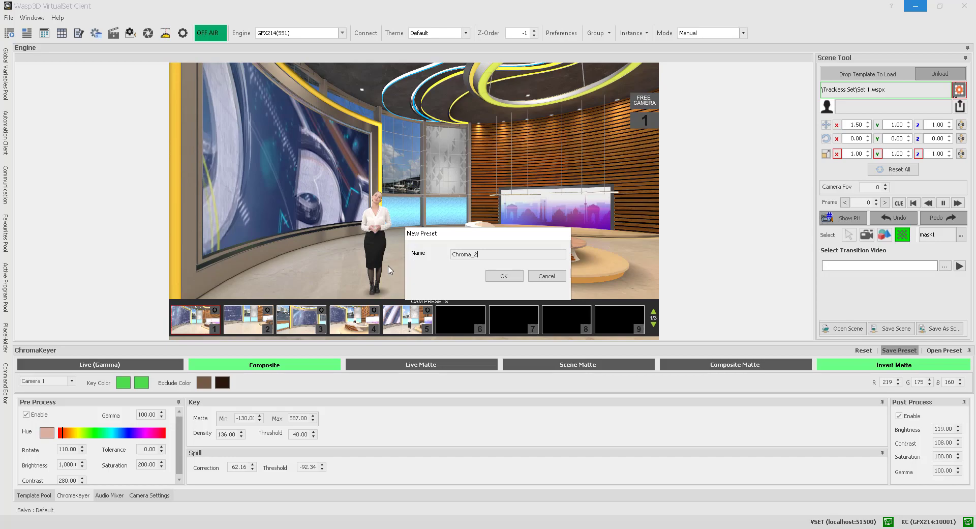
click(506, 277)
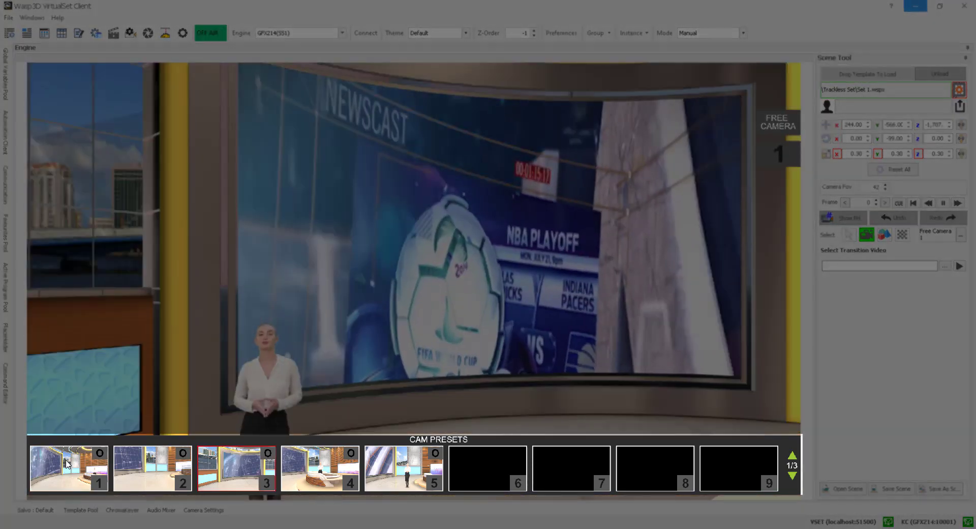
Recall camera preset 1 and choose Free Camera 1 from the scene objects as the item to adjust.
click(69, 466)
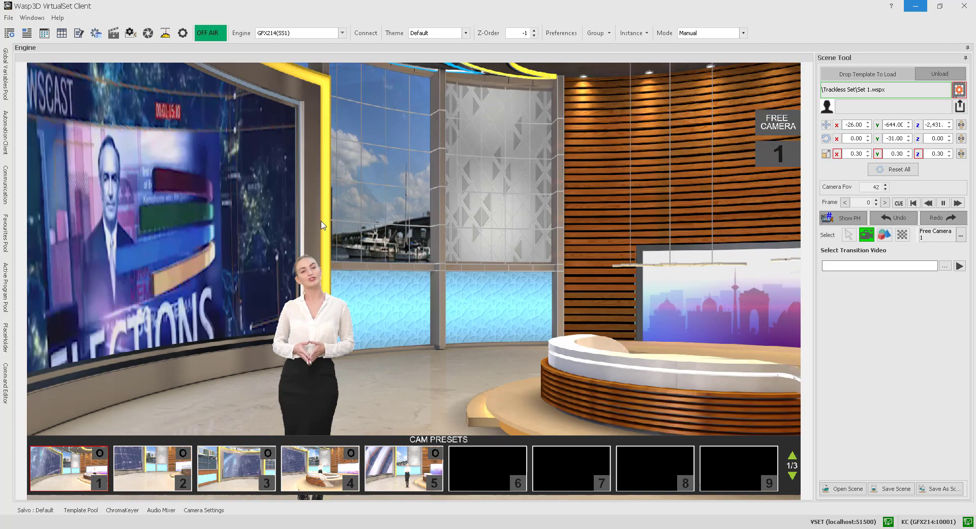
click(961, 234)
click(835, 98)
text(fre)
click(834, 119)
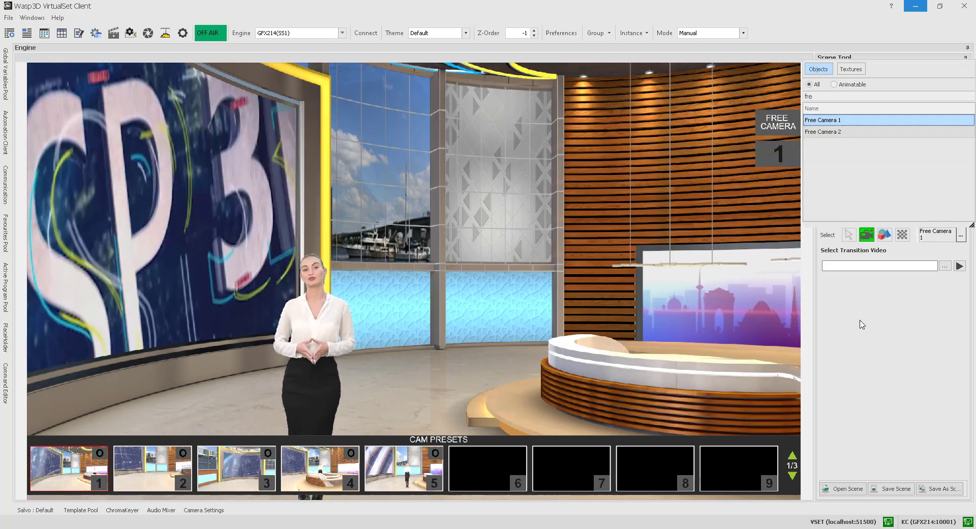
click(860, 324)
Reframe Free Camera 1 with X position 4, Z position -2,551, Y rotation -24 and a field of view of 52.
scroll(890, 139, up, 3)
scroll(890, 139, up, 3)
scroll(848, 125, down, 14)
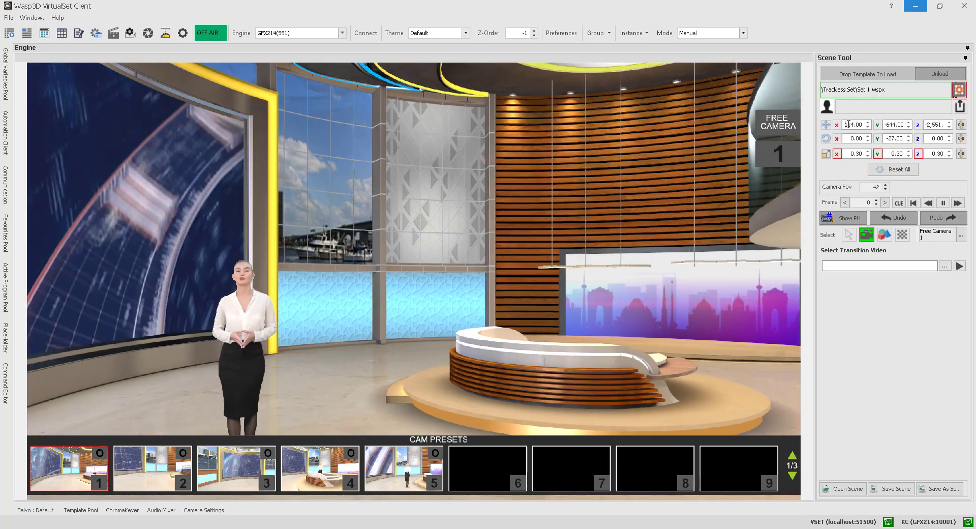
scroll(895, 138, up, 3)
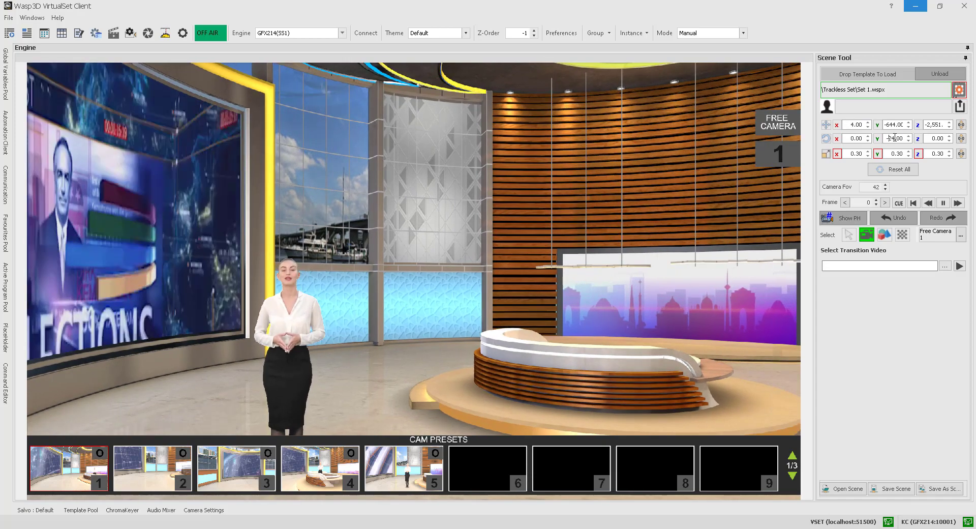
click(876, 186)
scroll(876, 186, up, 5)
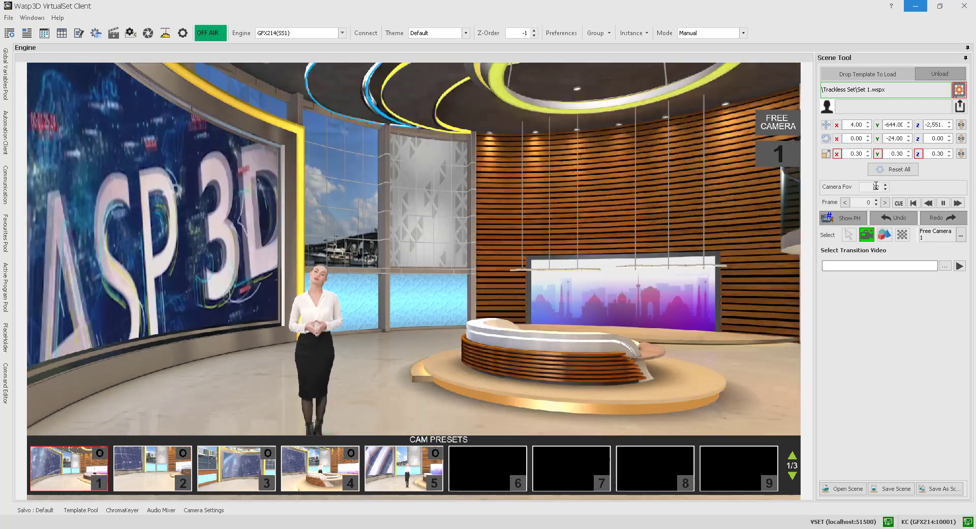
Store the current camera view in preset slots 6 and 4, and page through the preset pages and back to the first.
click(486, 459)
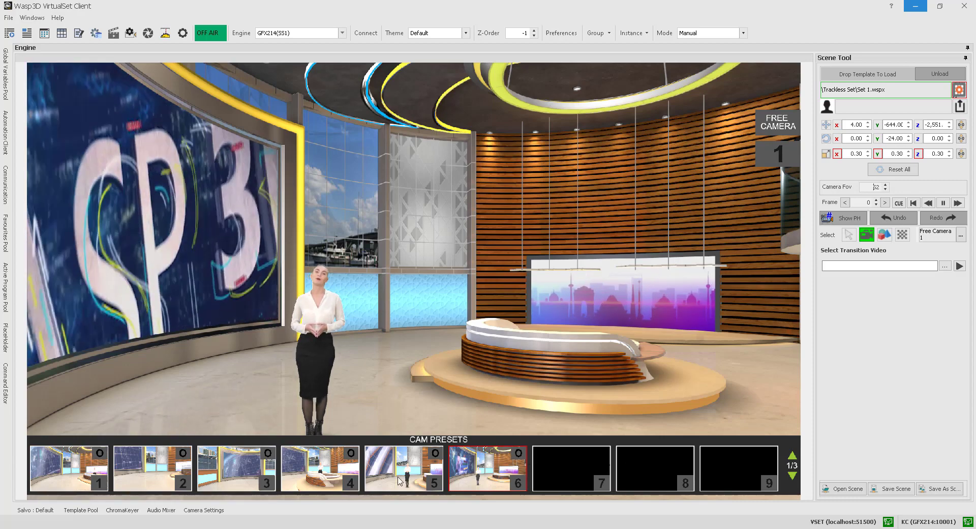
click(321, 474)
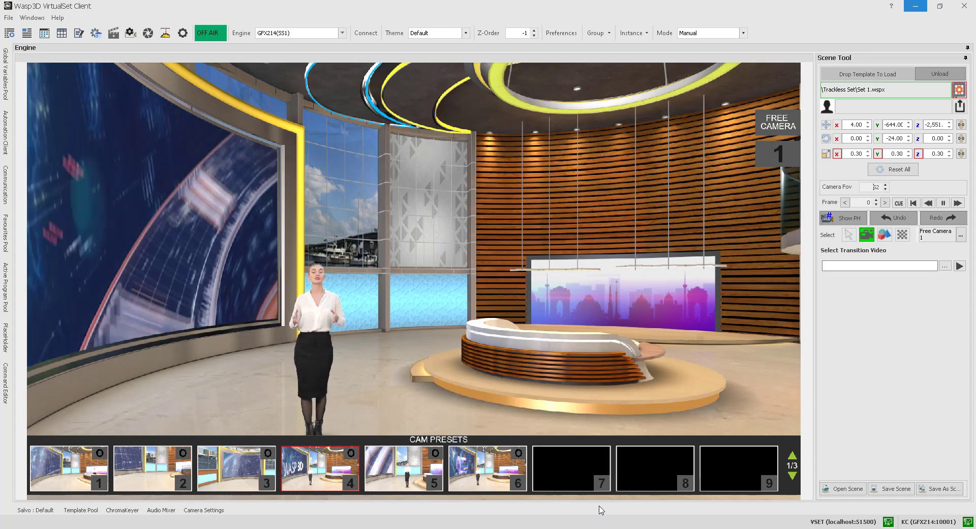
click(793, 477)
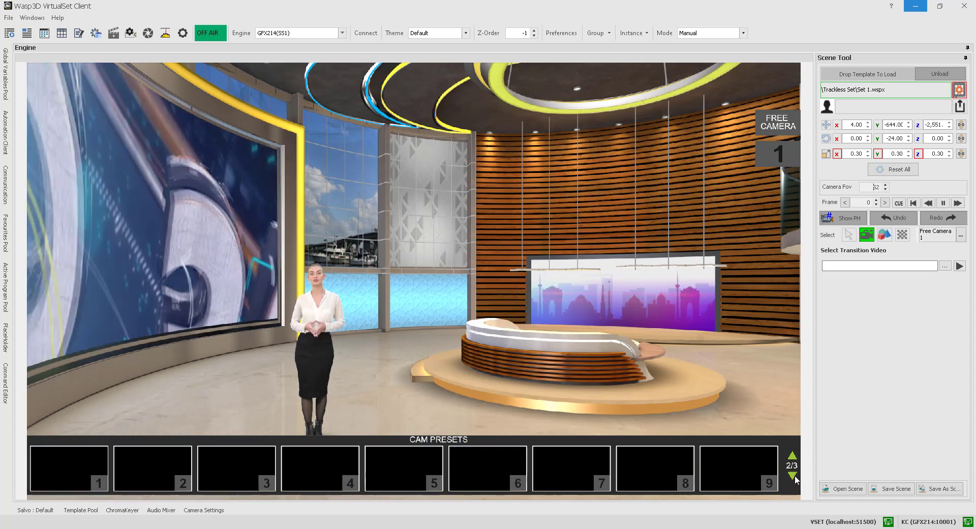
click(793, 477)
click(792, 456)
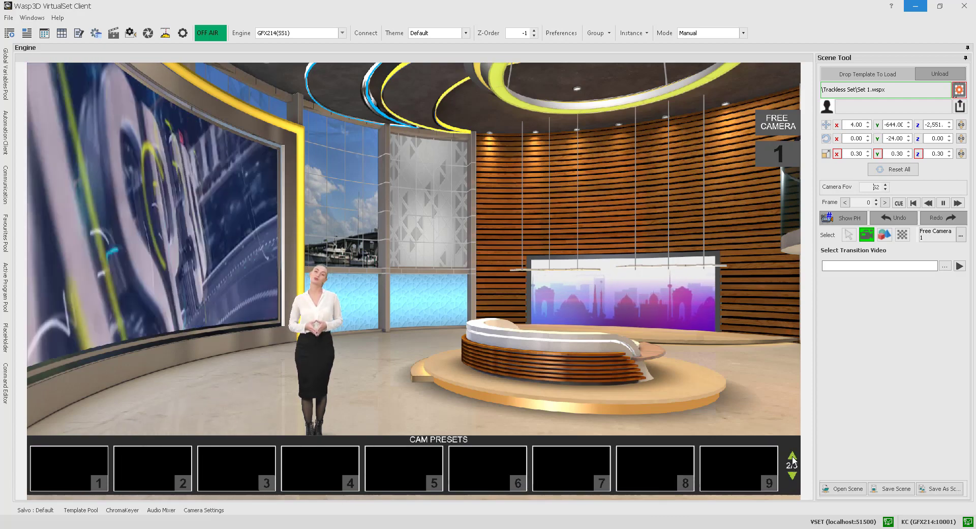
click(792, 457)
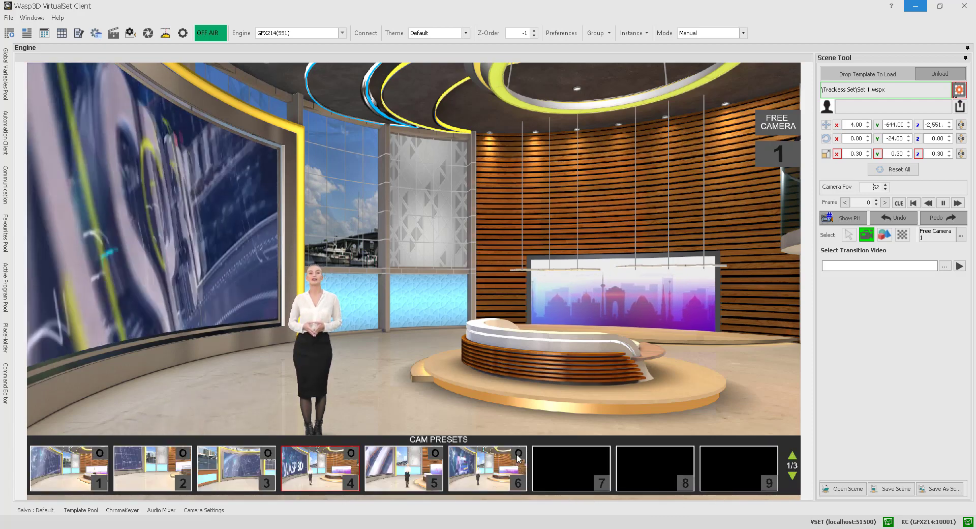
Open camera preset 6's oscillation controls, record point A with the camera at X -106 and Y rotation -16, and set the oscillation value to 10.
click(519, 456)
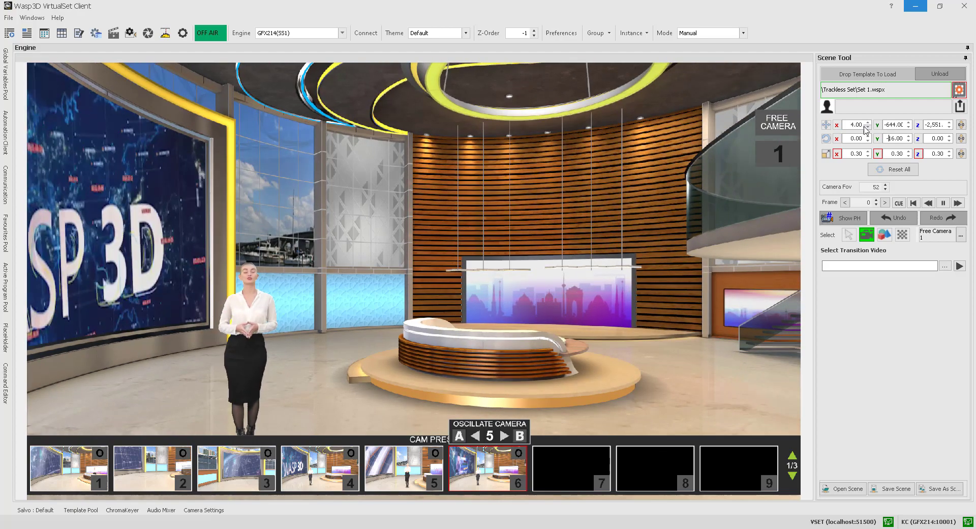
scroll(856, 125, down, 1)
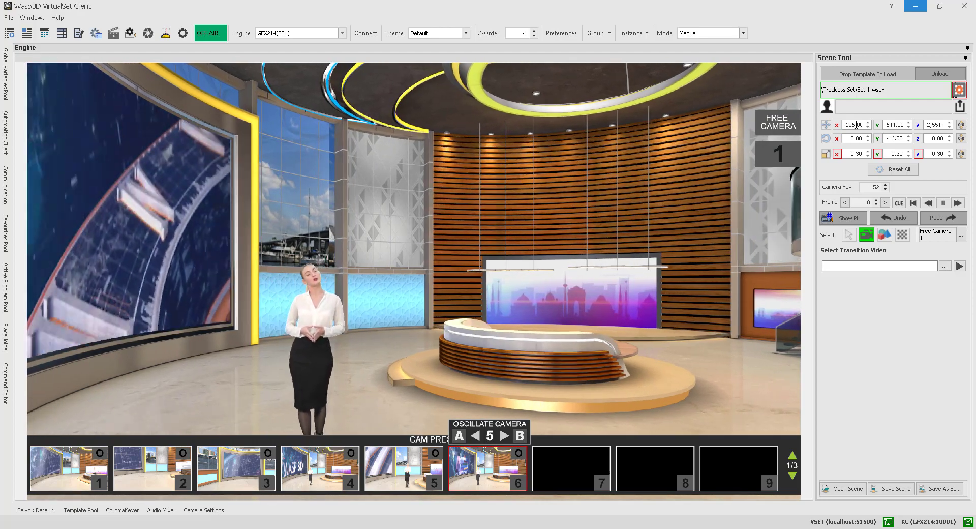
click(459, 435)
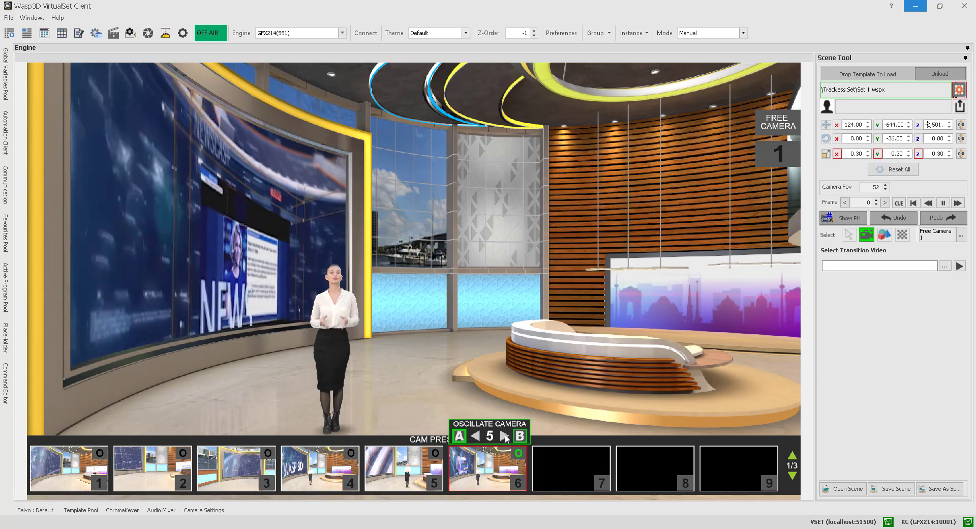
click(504, 436)
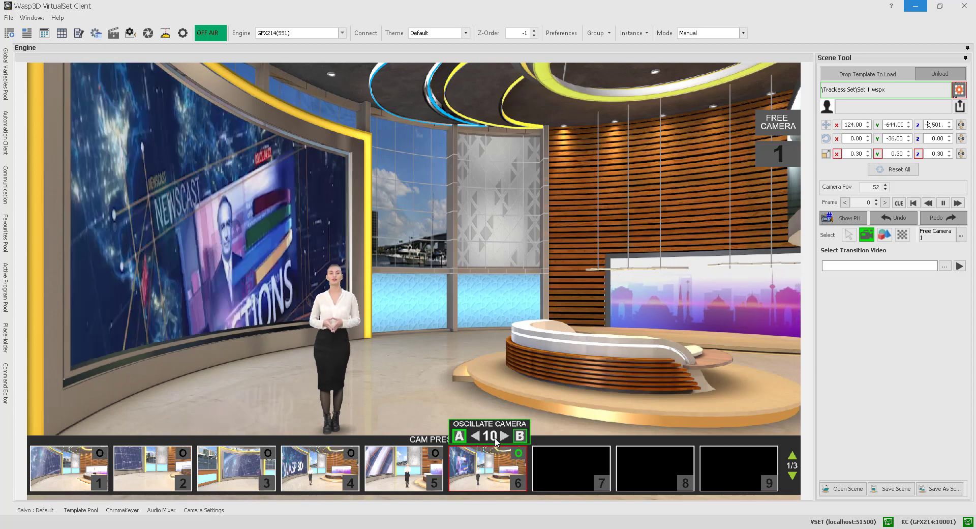